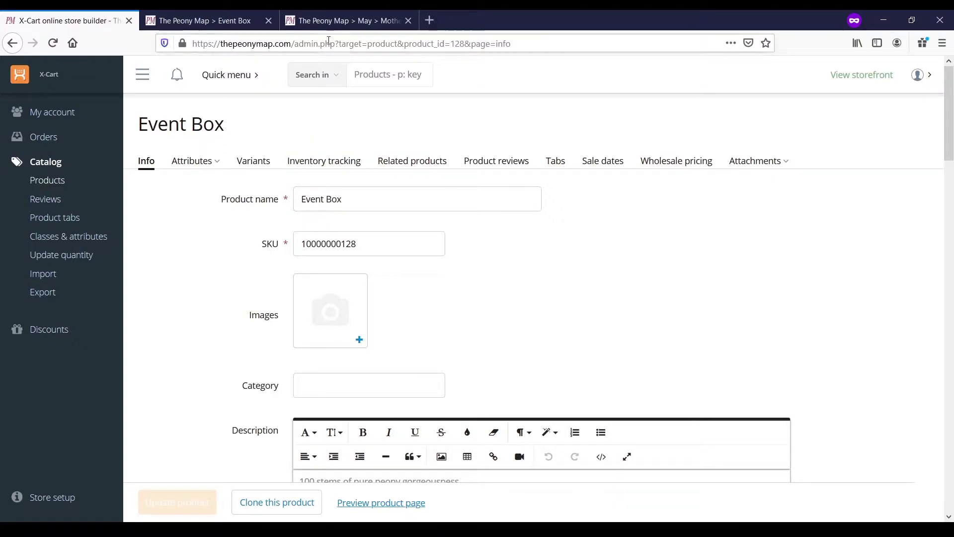
- Review the customer options for date, color, foliage, ribbon and card message on the storefront's Mother's Day Bouquet page
{"action": "left_click", "coordinate": [332, 23]}
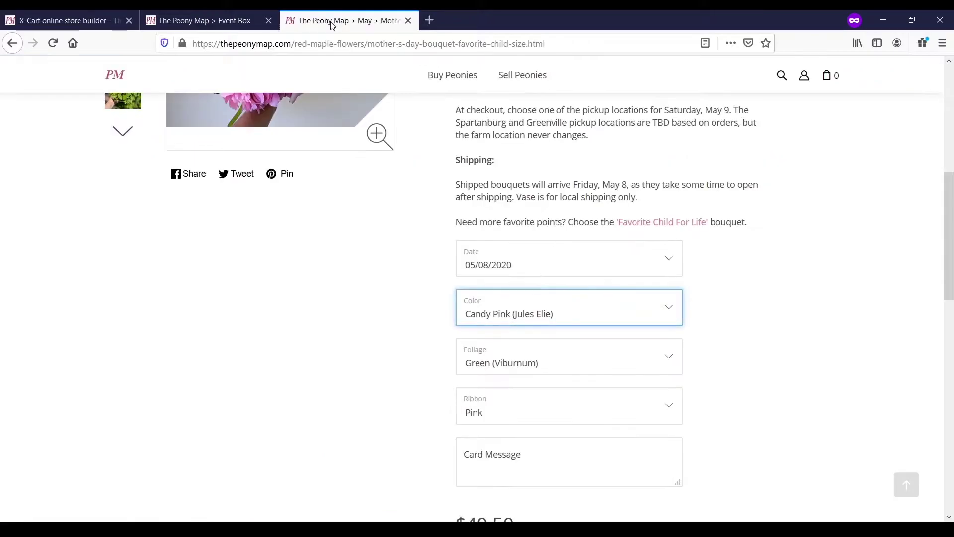
{"action": "left_click_drag", "start_coordinate": [951, 229], "coordinate": [945, 136]}
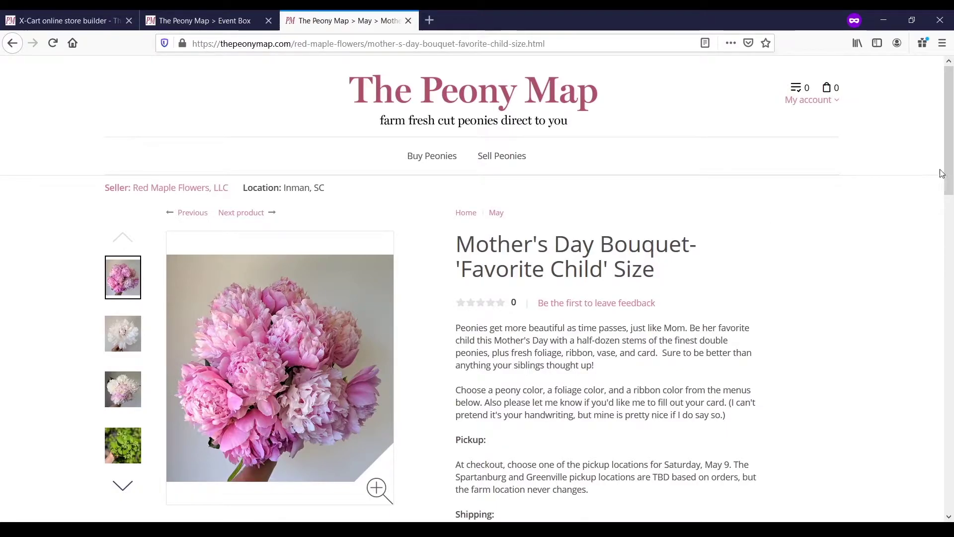
{"action": "left_click_drag", "start_coordinate": [940, 171], "coordinate": [953, 287]}
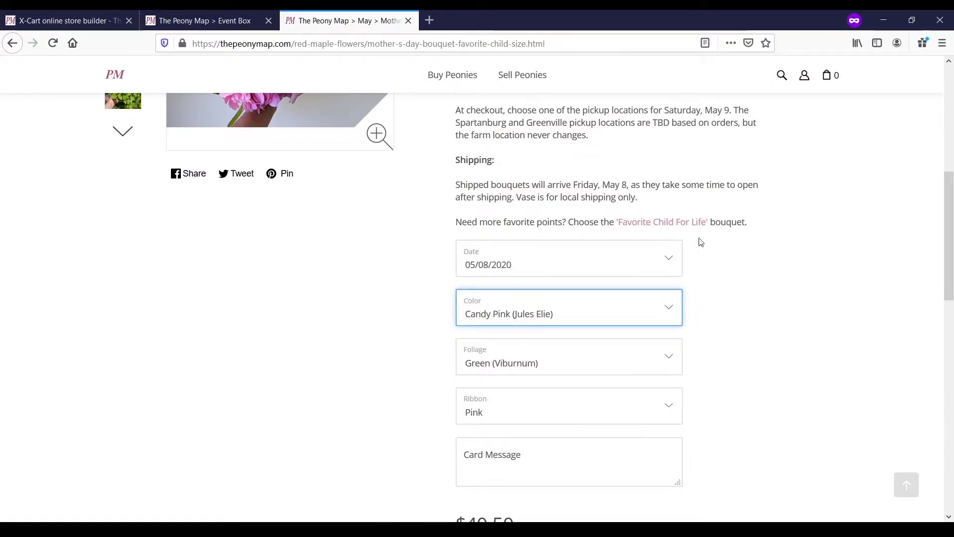
{"action": "left_click_drag", "start_coordinate": [949, 264], "coordinate": [952, 292]}
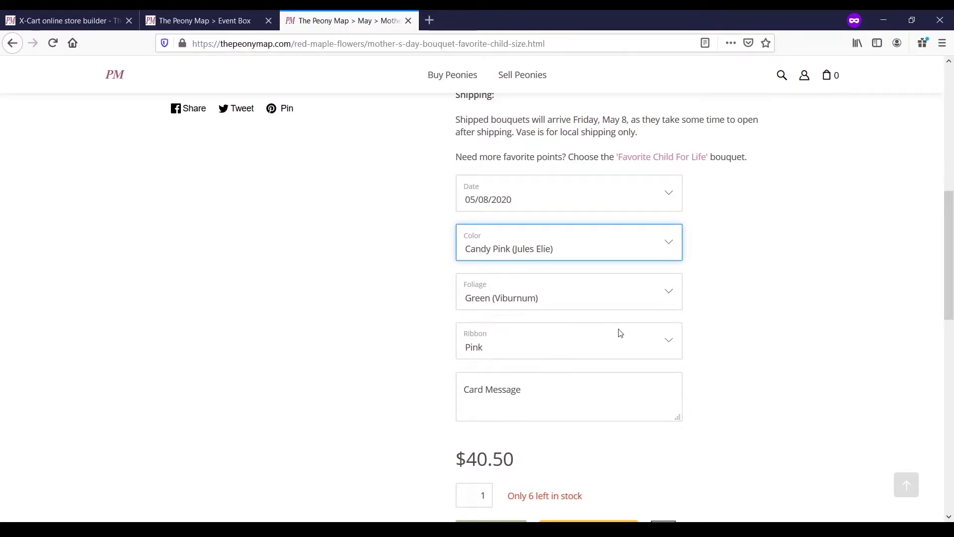
{"action": "left_click", "coordinate": [671, 338]}
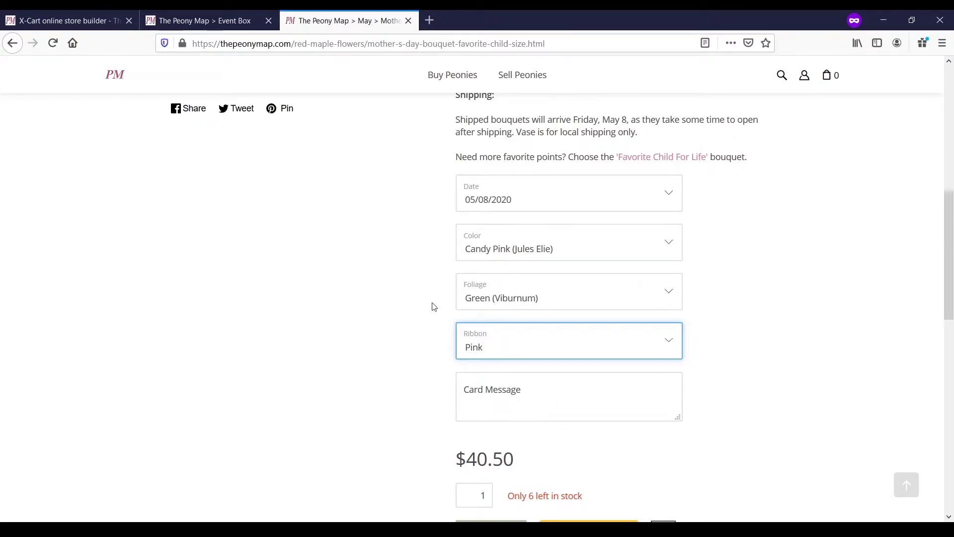
- Add a product-specific plain field attribute named Color to the Event Box product in the X-Cart admin
{"action": "left_click", "coordinate": [84, 21]}
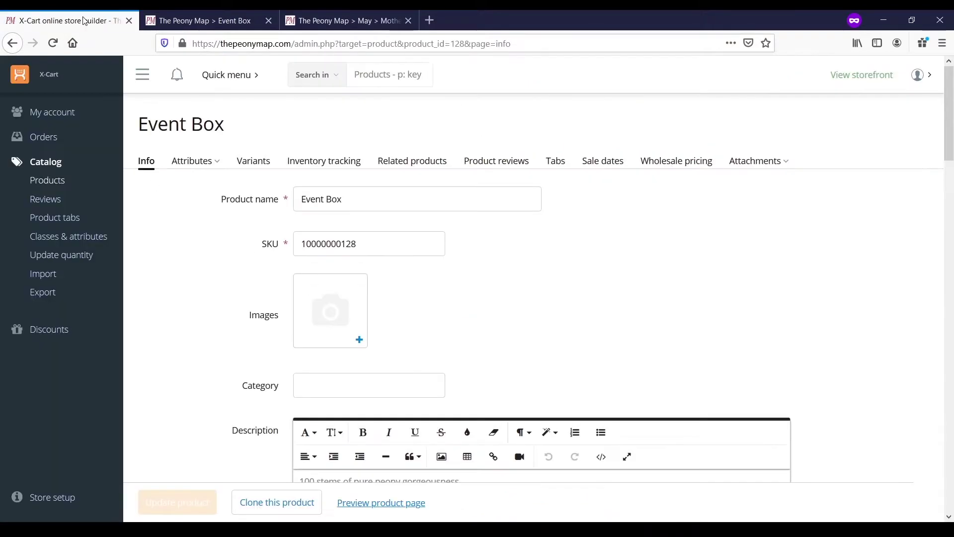
{"action": "left_click", "coordinate": [191, 165]}
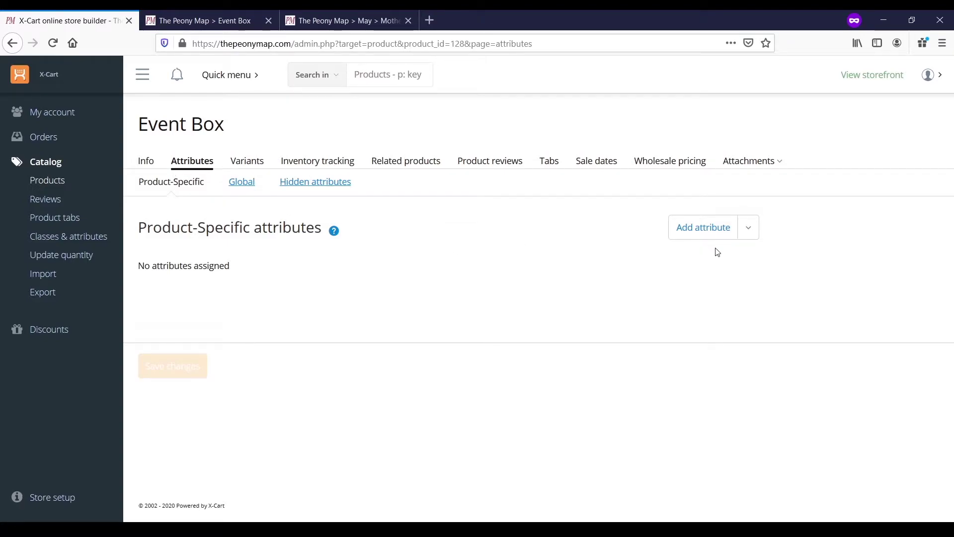
{"action": "left_click", "coordinate": [750, 230]}
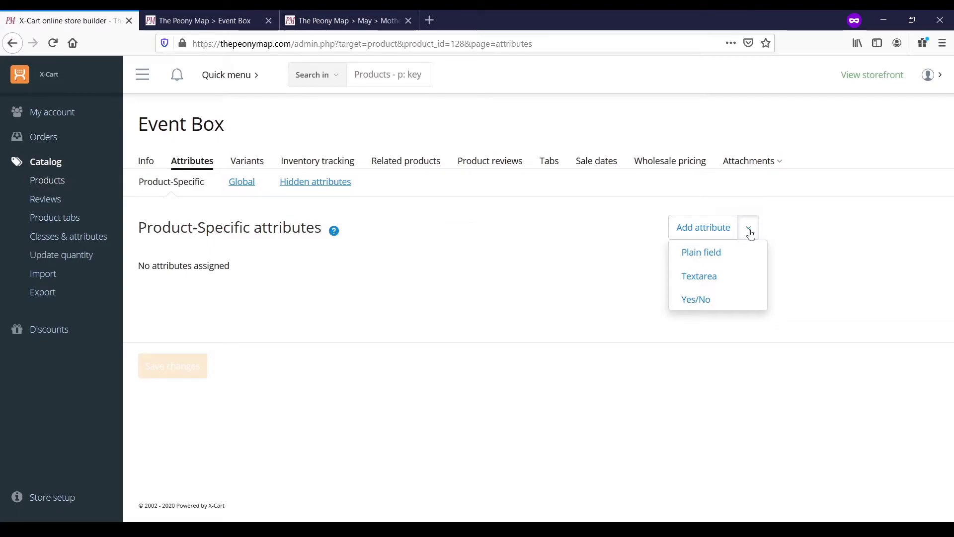
{"action": "left_click", "coordinate": [719, 255]}
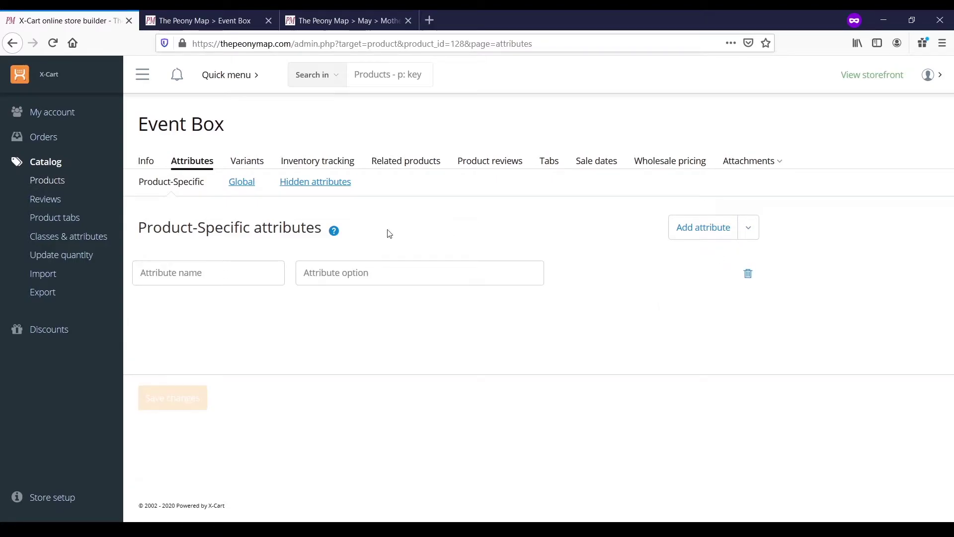
{"action": "left_click", "coordinate": [223, 273]}
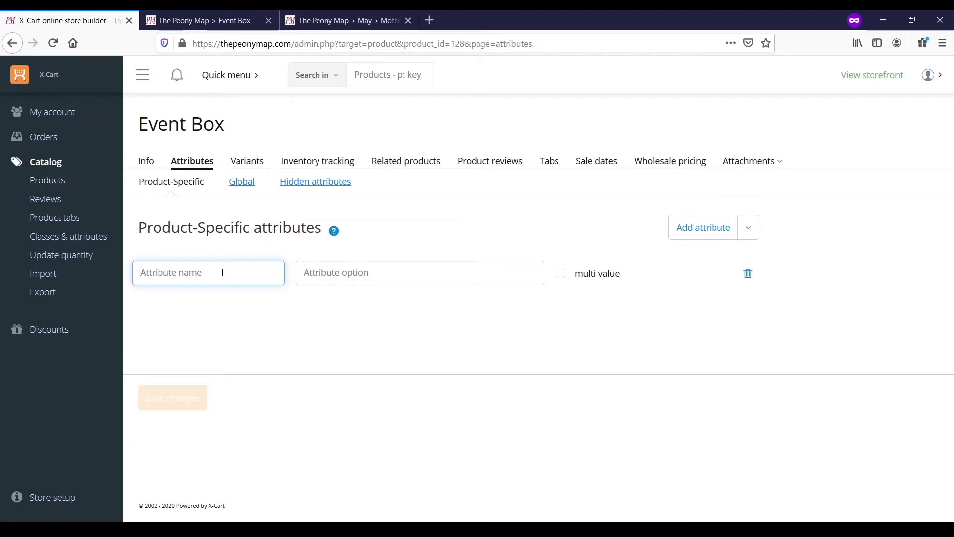
{"action": "type", "text": "Color"}
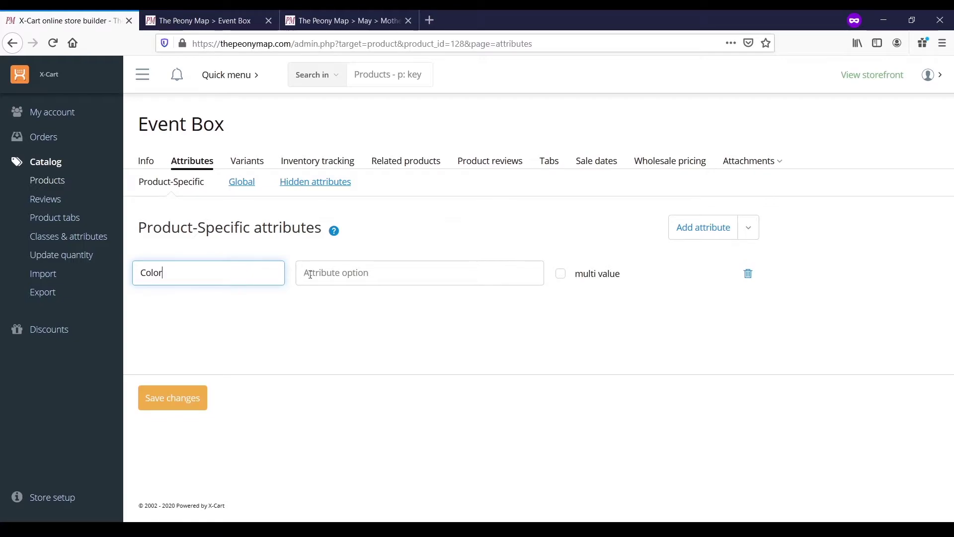
- Make the Color attribute multi-value and enter Pink, Red and White as its options
{"action": "left_click", "coordinate": [344, 279]}
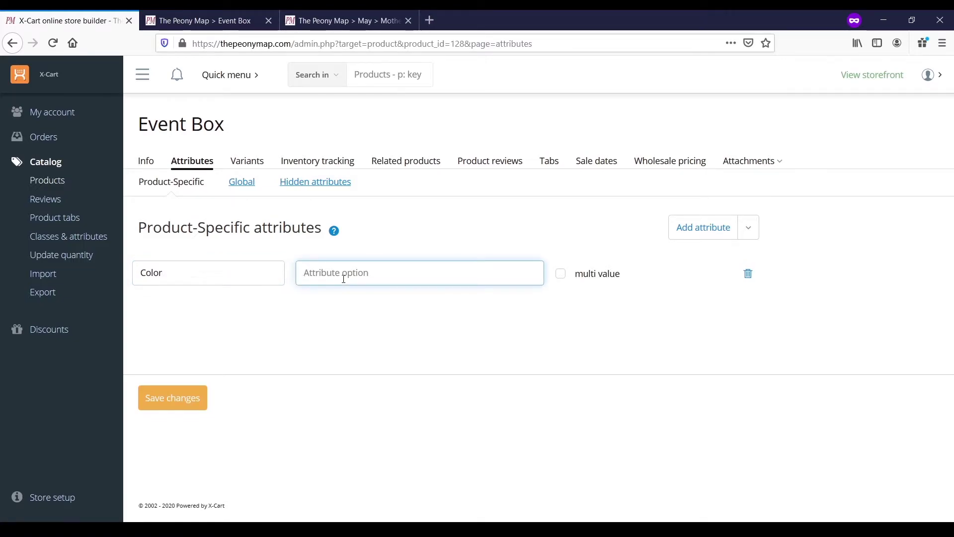
{"action": "left_click", "coordinate": [562, 281]}
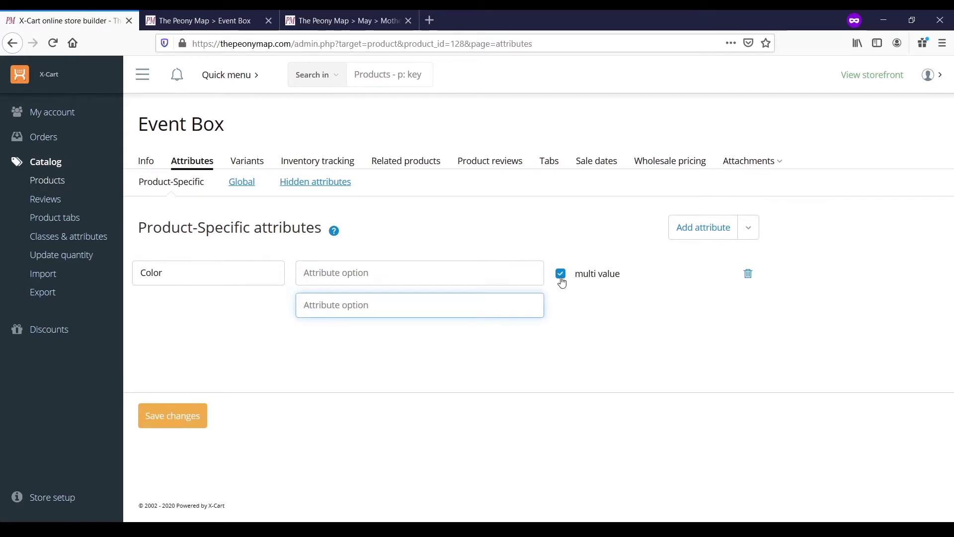
{"action": "left_click", "coordinate": [440, 271]}
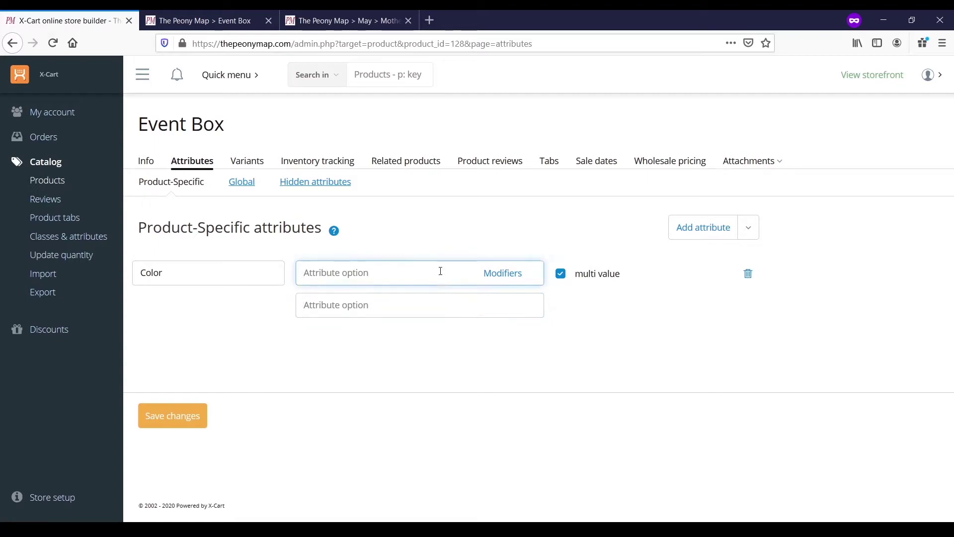
{"action": "type", "text": "Pink"}
{"action": "left_click", "coordinate": [428, 309]}
{"action": "type", "text": "Red"}
{"action": "left_click", "coordinate": [419, 338]}
{"action": "type", "text": "White"}
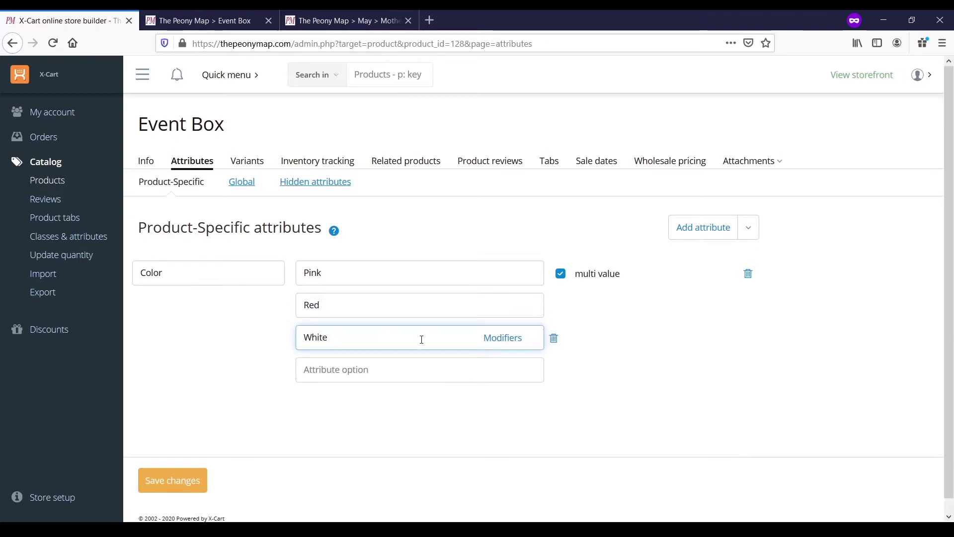
{"action": "left_click", "coordinate": [621, 350]}
- Give the Pink option a price modifier of +5 and a weight modifier of -1 as the default option, and save the attributes
{"action": "mouse_move", "coordinate": [511, 279]}
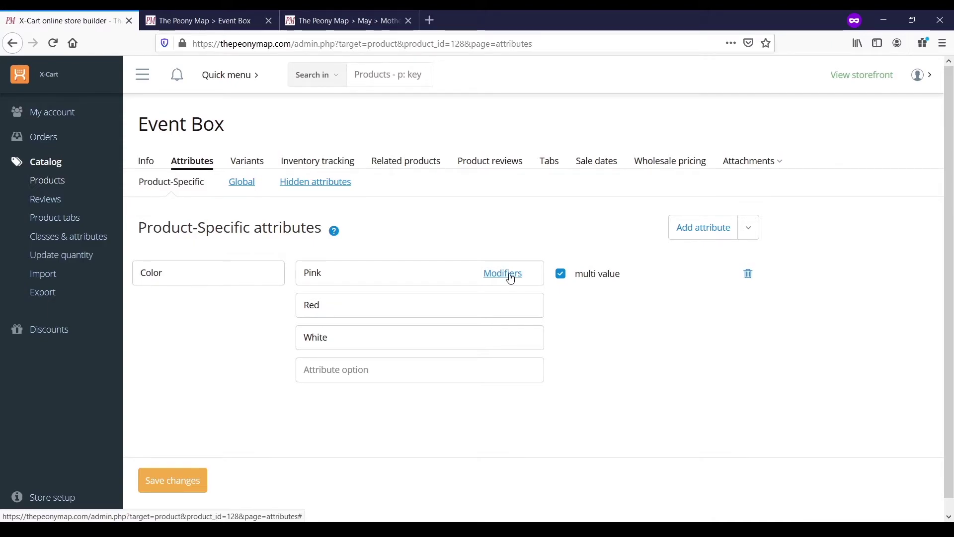
{"action": "left_click", "coordinate": [511, 279]}
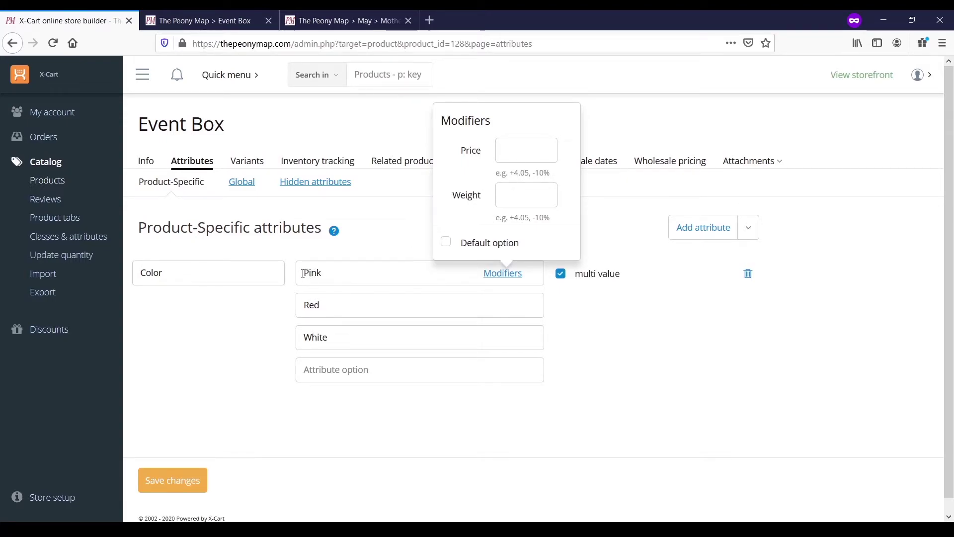
{"action": "left_click", "coordinate": [514, 154]}
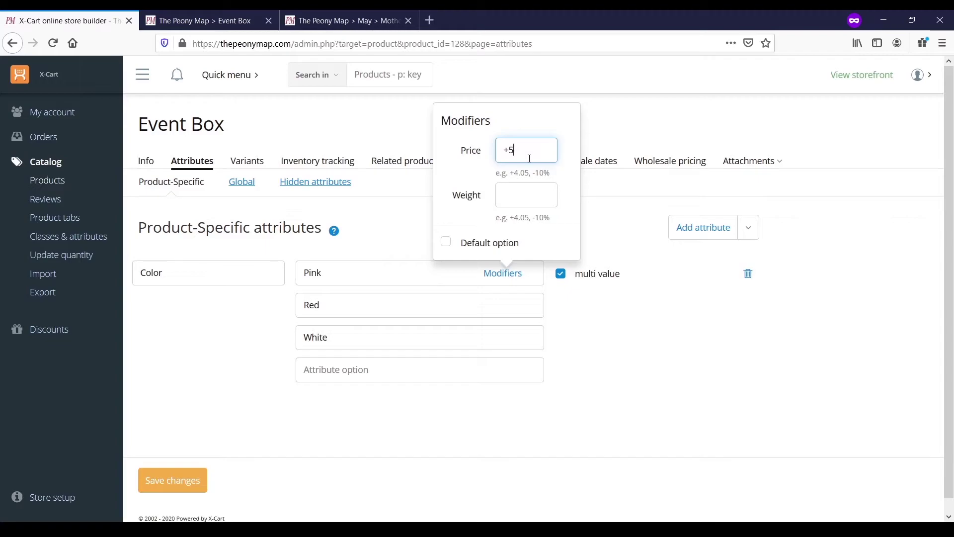
{"action": "left_click", "coordinate": [521, 205]}
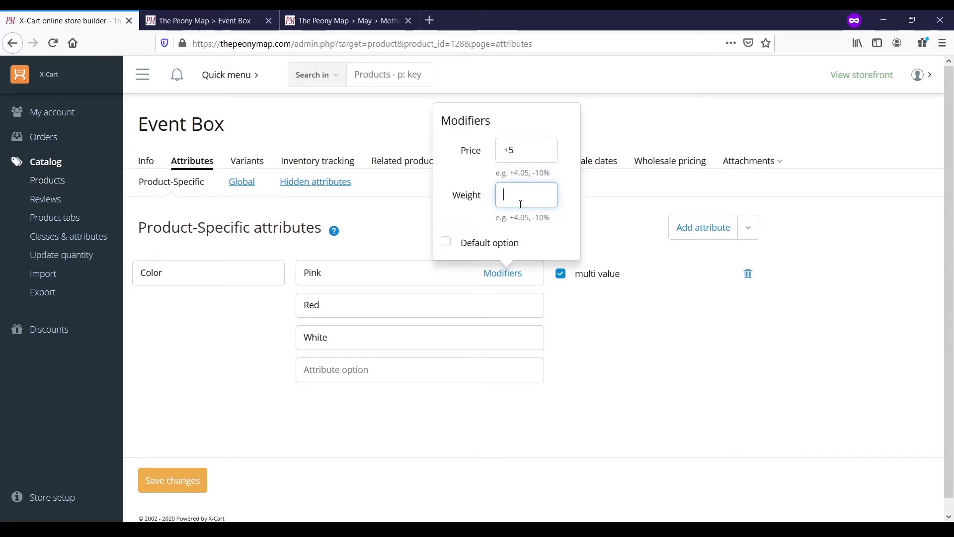
{"action": "type", "text": "-"}
{"action": "type", "text": "1"}
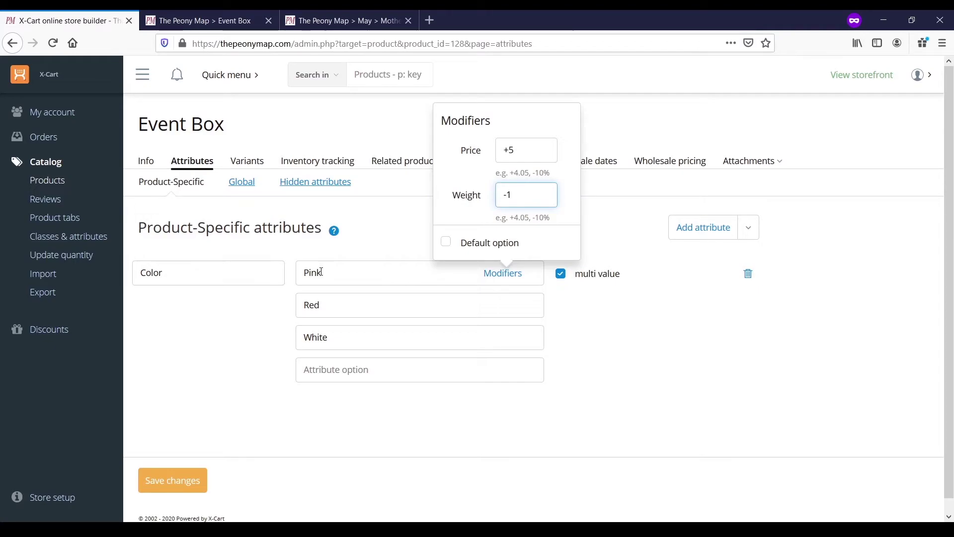
{"action": "left_click", "coordinate": [446, 243]}
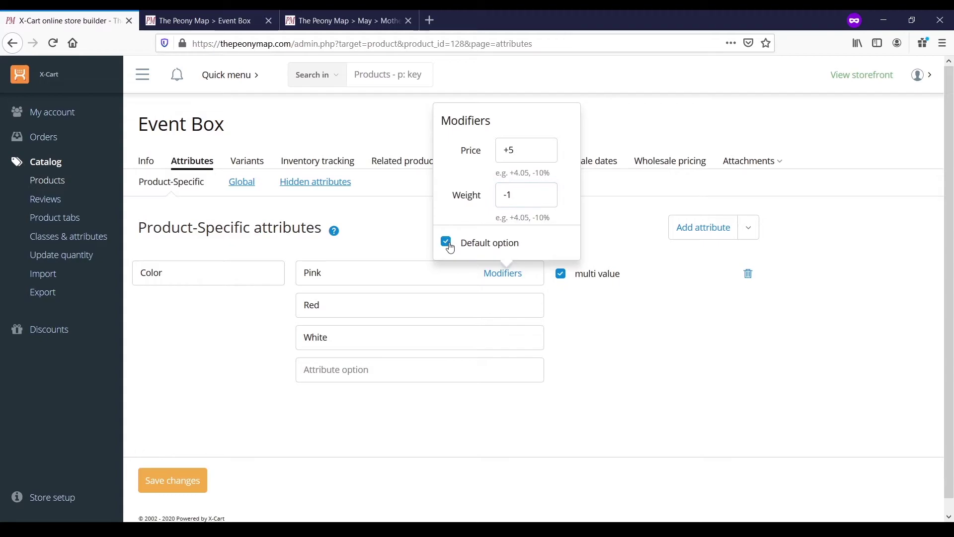
{"action": "left_click", "coordinate": [640, 319]}
{"action": "mouse_move", "coordinate": [505, 277]}
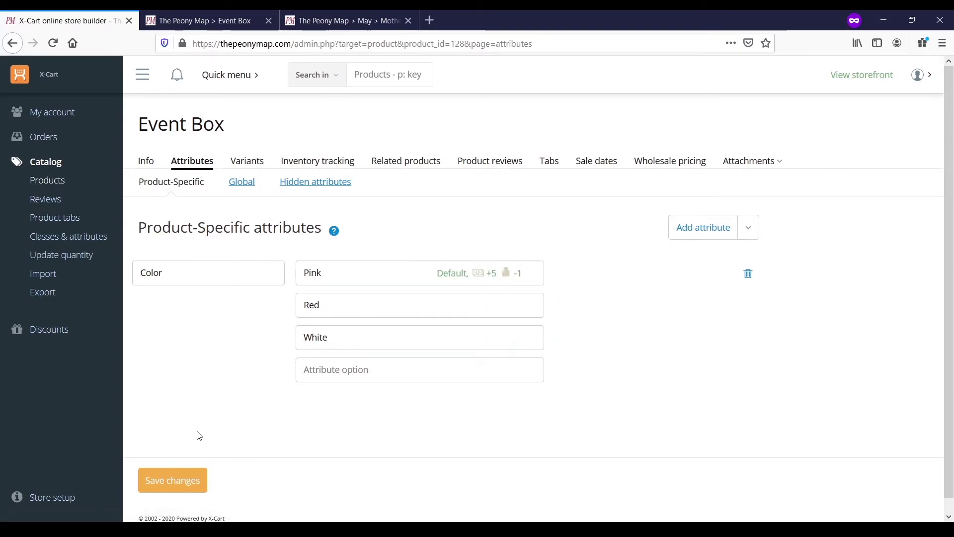
{"action": "left_click", "coordinate": [153, 485]}
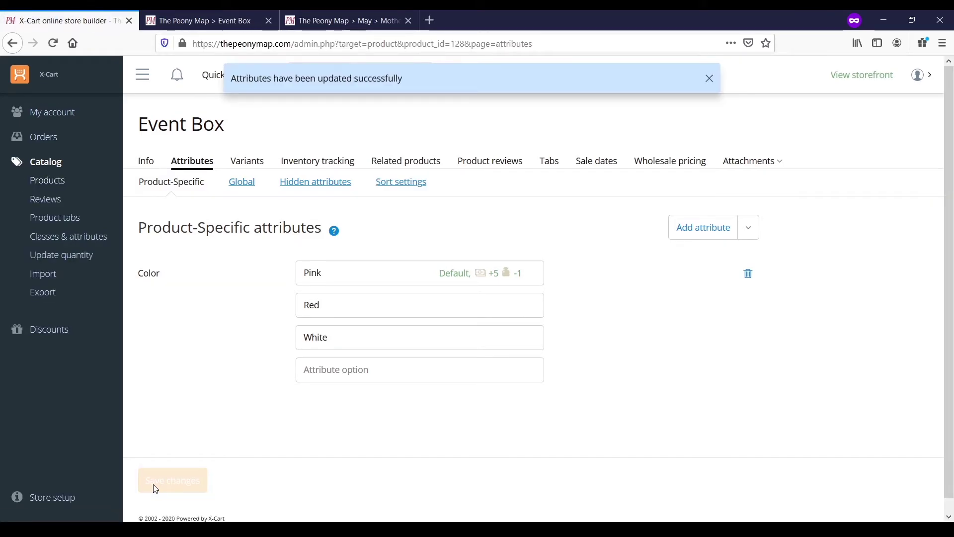
- Reload the Event Box storefront preview and switch between Color options to check how they affect the price
{"action": "left_click", "coordinate": [213, 21]}
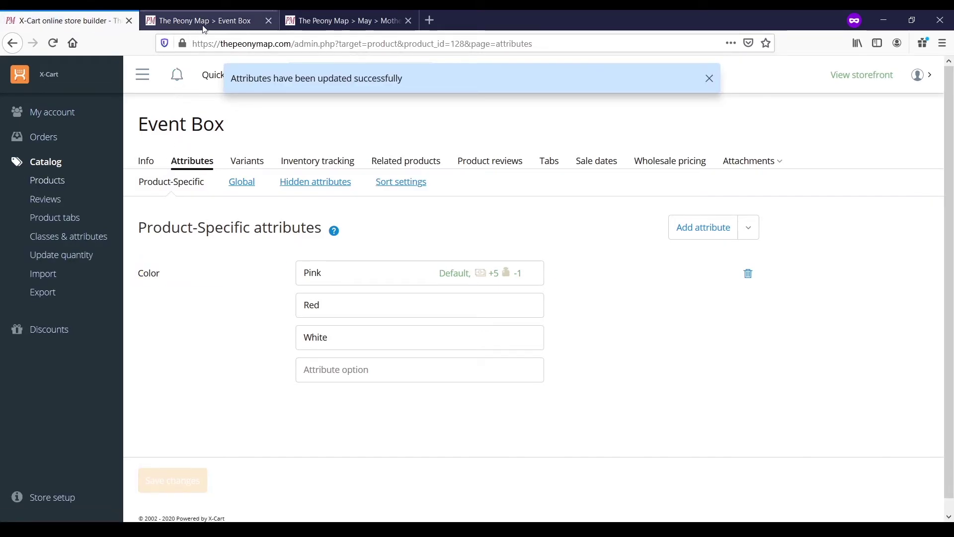
{"action": "left_click", "coordinate": [242, 44]}
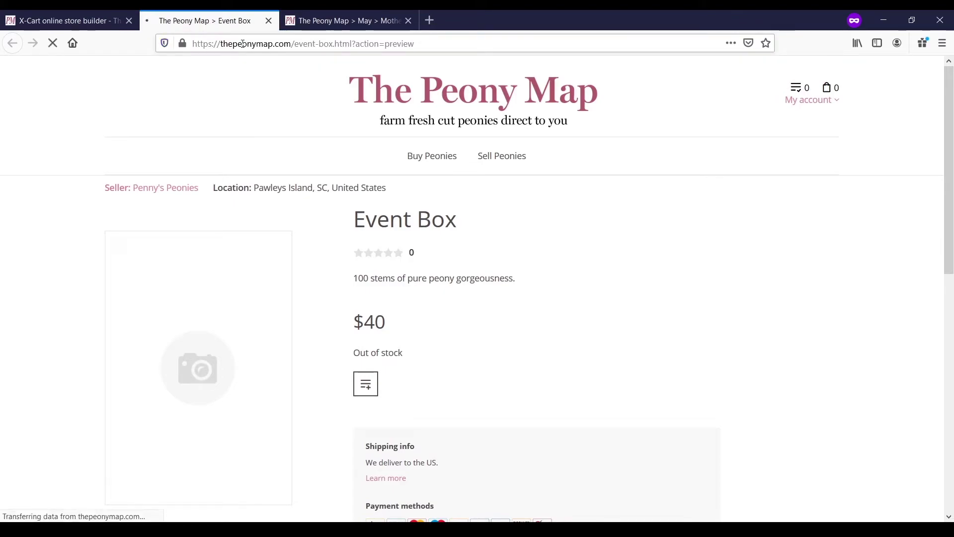
{"action": "left_click", "coordinate": [570, 318]}
{"action": "key", "text": "Down"}
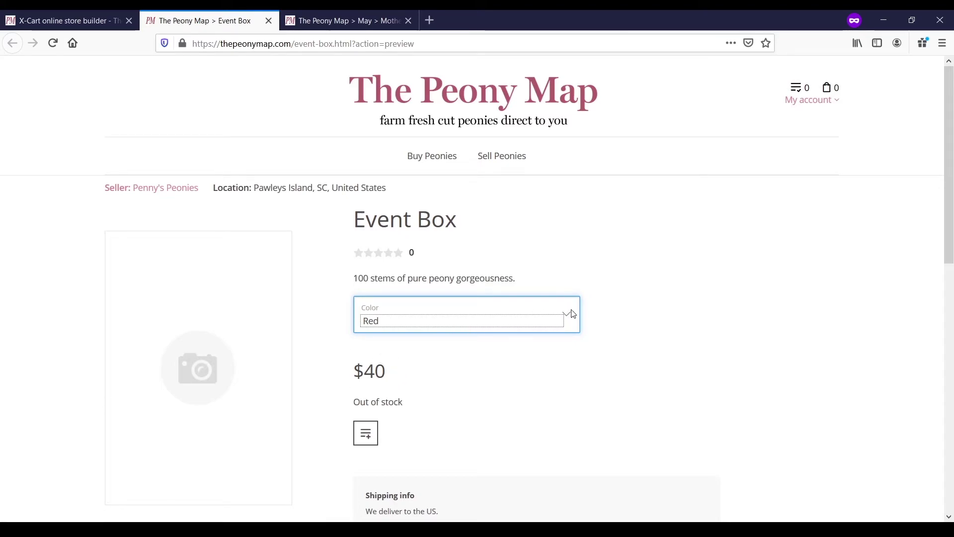
{"action": "key", "text": "Down"}
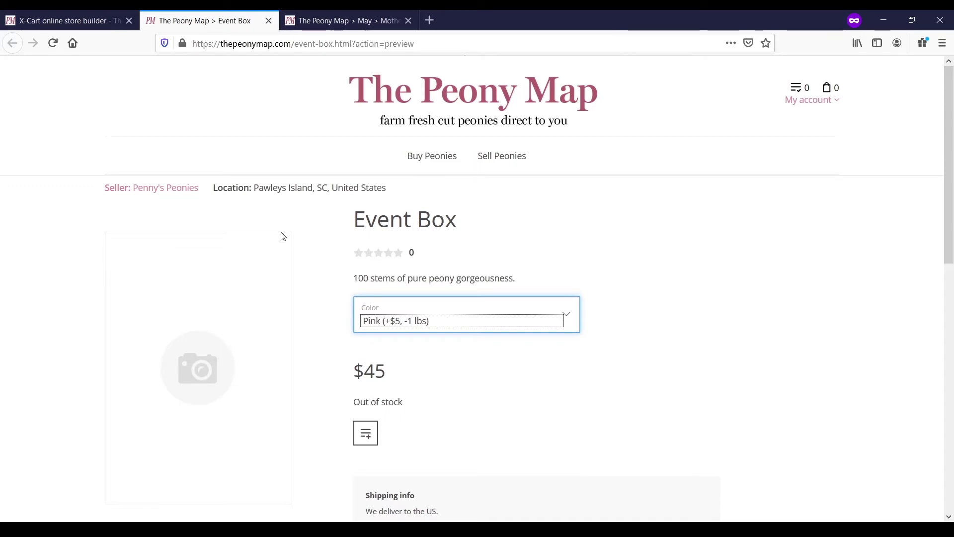
- Back in the admin, add an editable textarea attribute named Card Message to Event Box and save the changes
{"action": "left_click", "coordinate": [76, 23]}
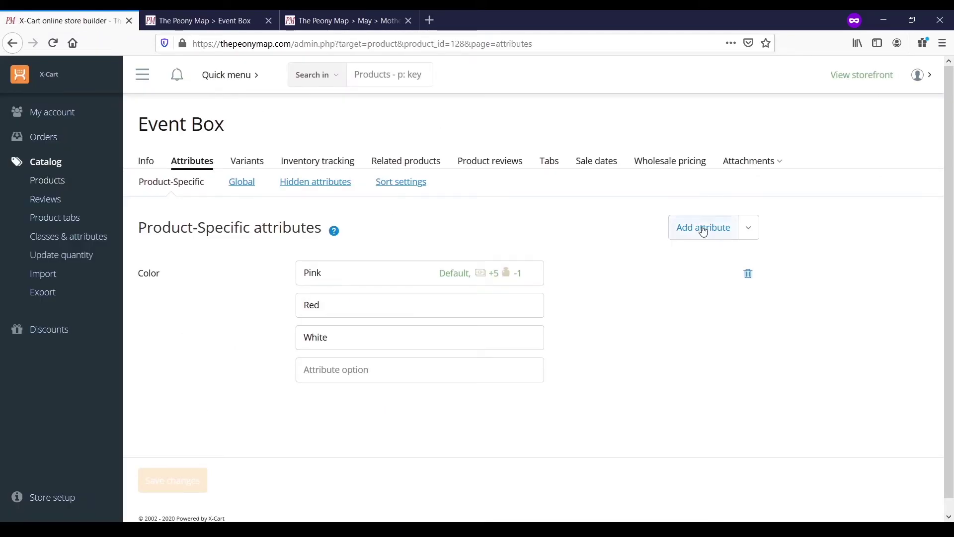
{"action": "left_click", "coordinate": [749, 231]}
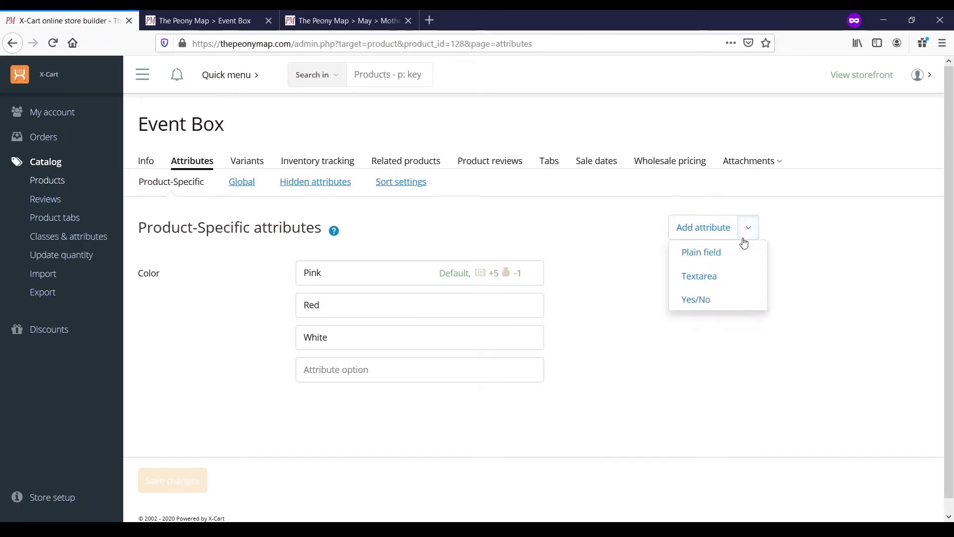
{"action": "left_click", "coordinate": [714, 282]}
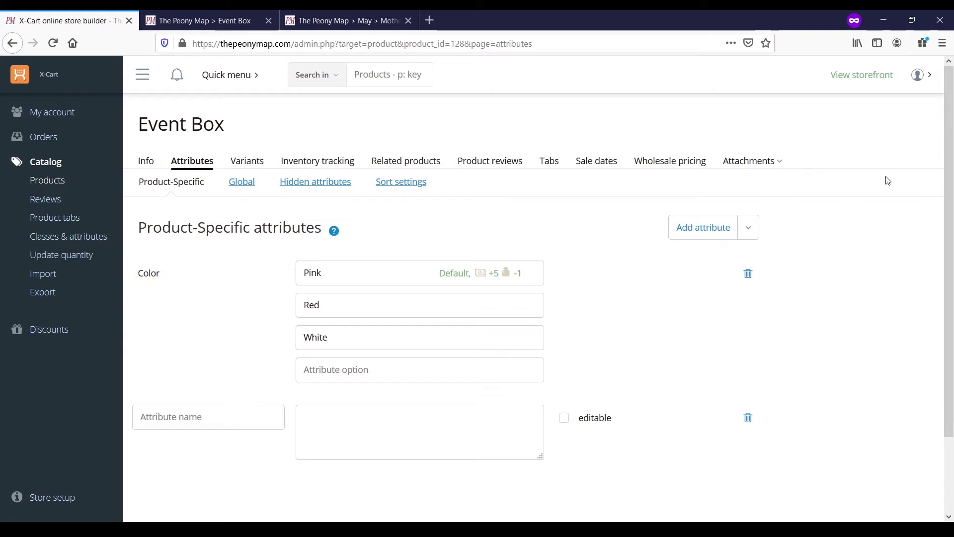
{"action": "left_click_drag", "start_coordinate": [951, 124], "coordinate": [951, 198]}
{"action": "left_click", "coordinate": [237, 327]}
{"action": "type", "text": "Card Message"}
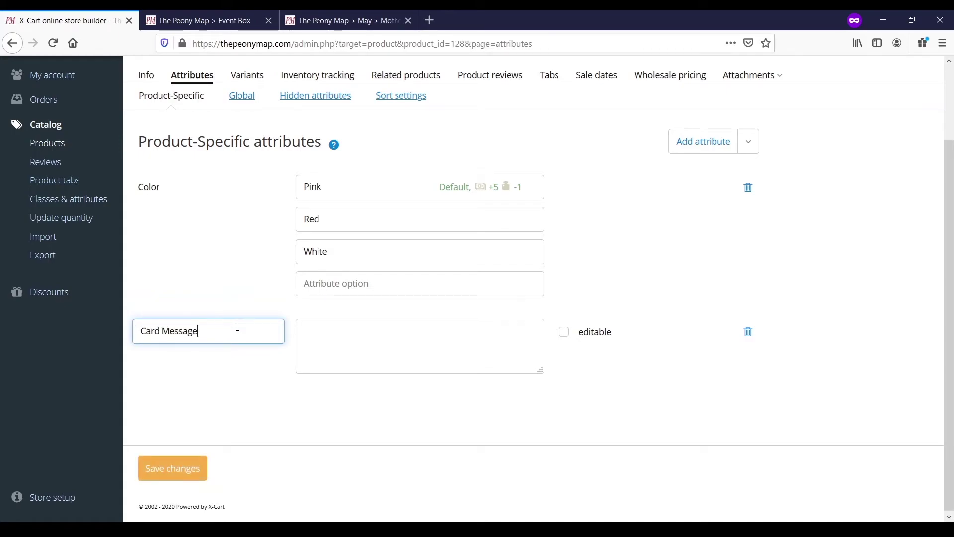
{"action": "left_click", "coordinate": [566, 338]}
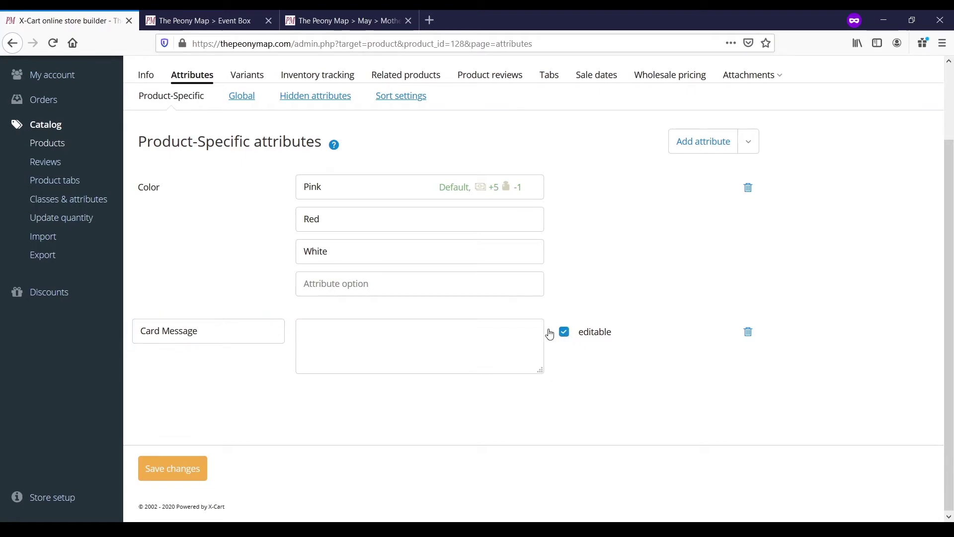
{"action": "left_click", "coordinate": [172, 476]}
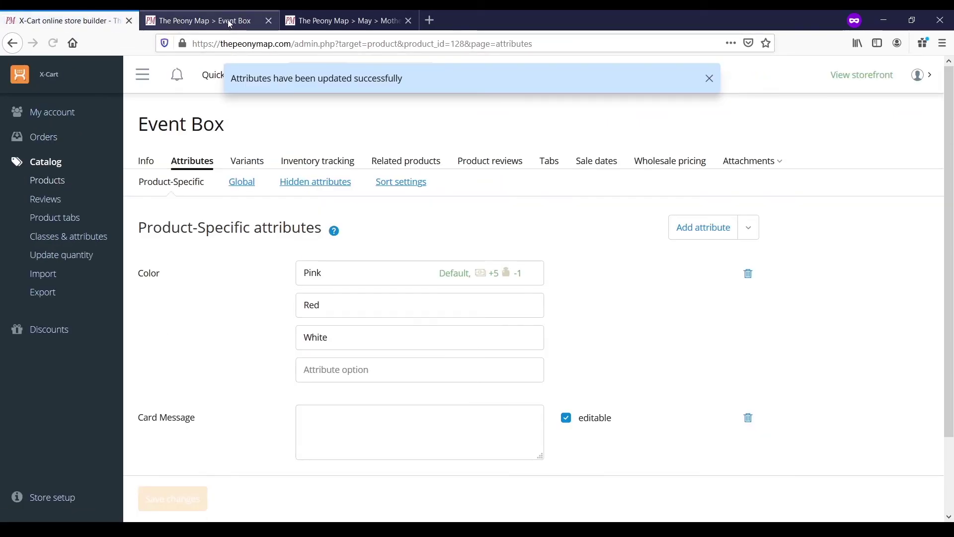
- Reload the Event Box storefront preview and check that the Card Message field accepts input
{"action": "left_click", "coordinate": [230, 22]}
{"action": "left_click", "coordinate": [246, 45]}
{"action": "key", "text": "Return"}
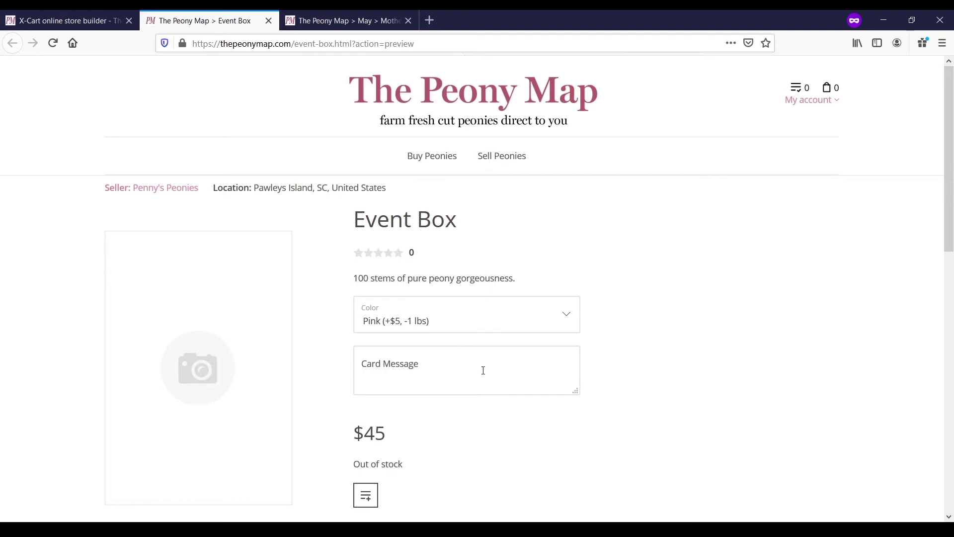
{"action": "left_click", "coordinate": [483, 370]}
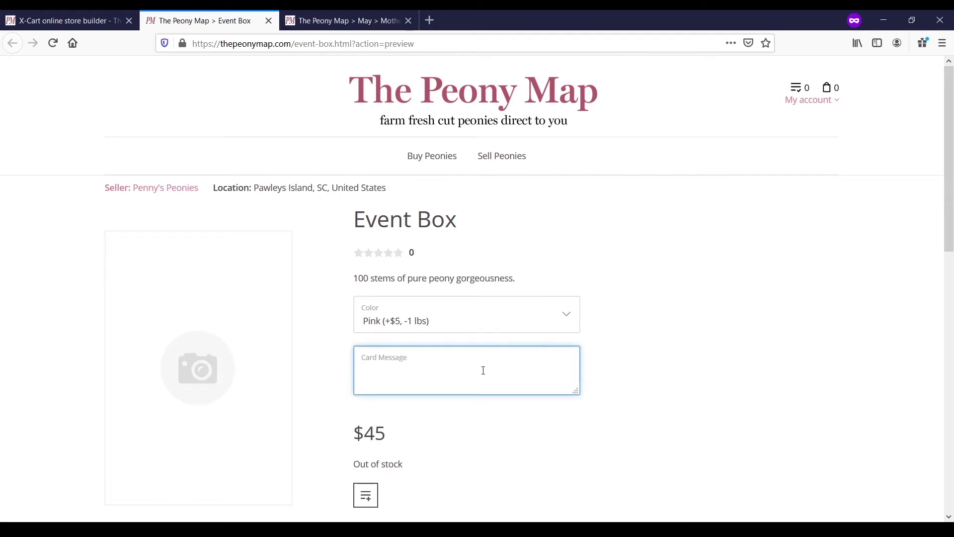
- Enter the sample text "I love you mom" in the Card Message field of the Event Box preview
{"action": "type", "text": "I love you mom"}
- Back in the admin, add a Yes/No attribute named "May we substitute a different variety if needed?" to Event Box
{"action": "left_click", "coordinate": [99, 22]}
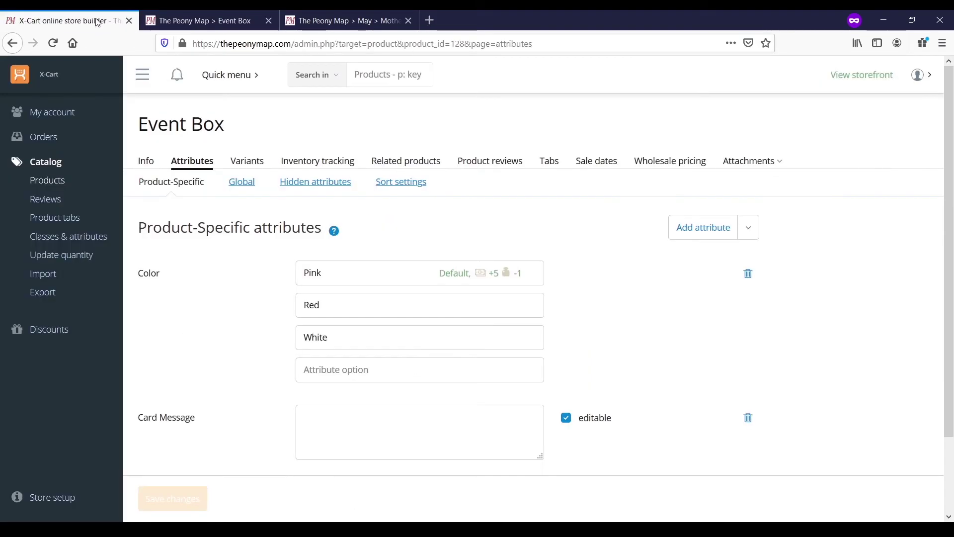
{"action": "left_click", "coordinate": [749, 229]}
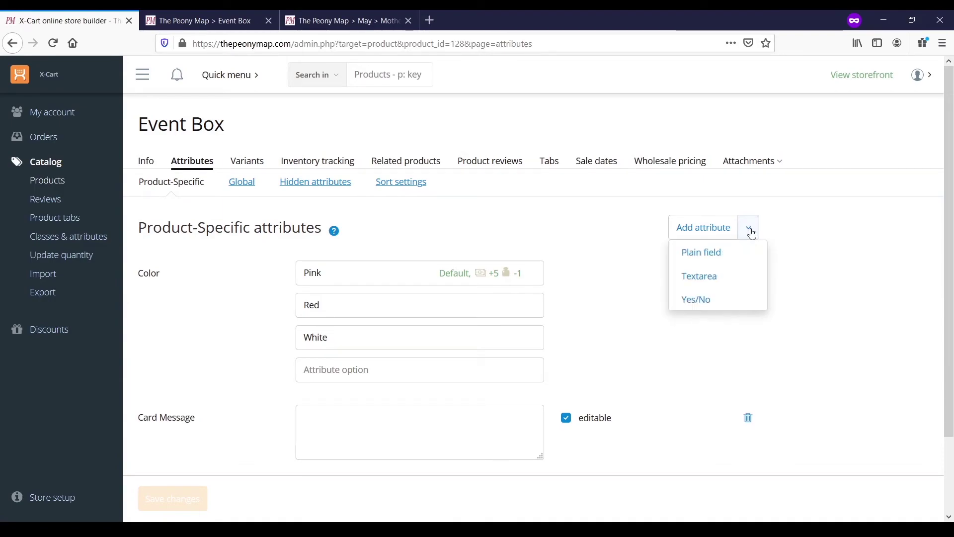
{"action": "left_click", "coordinate": [686, 307]}
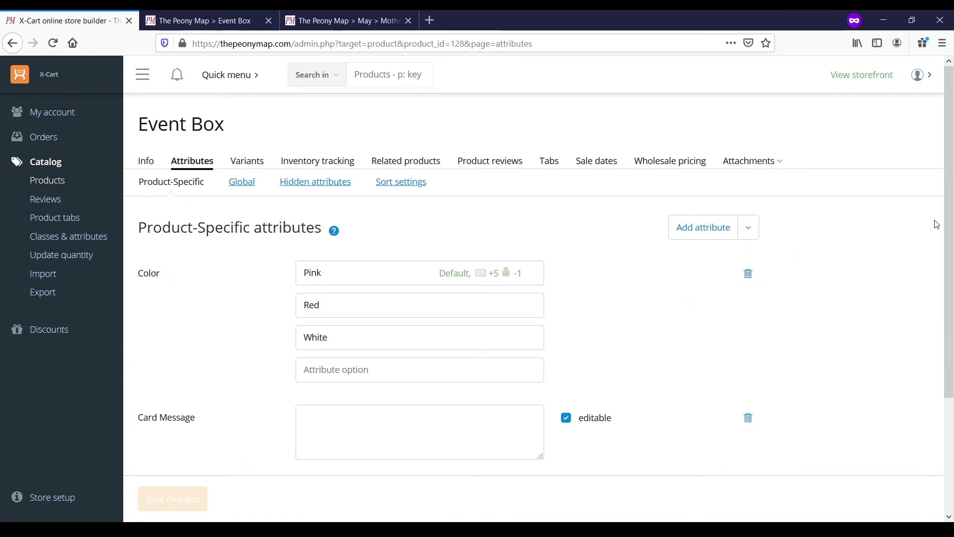
{"action": "scroll", "coordinate": [950, 241], "scroll_direction": "down", "scroll_amount": 3}
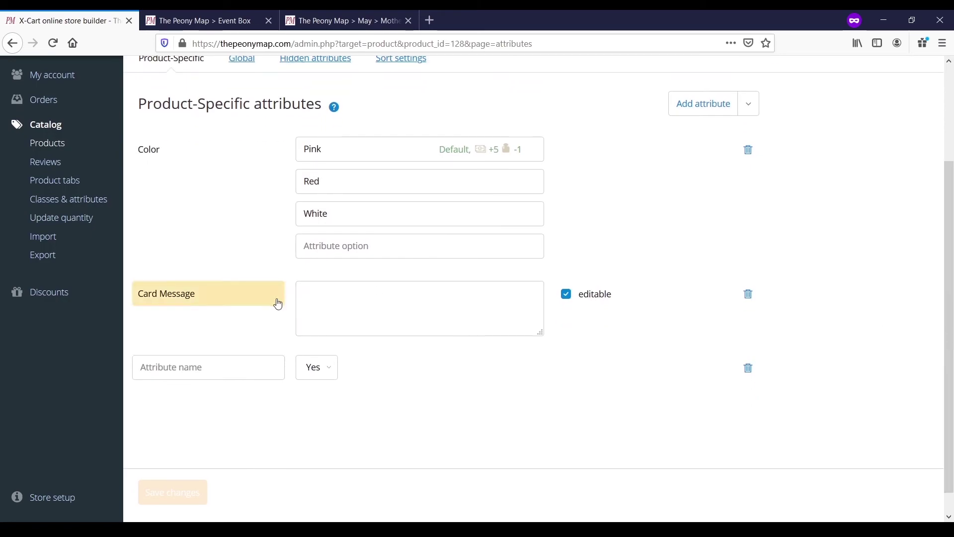
{"action": "left_click", "coordinate": [239, 371]}
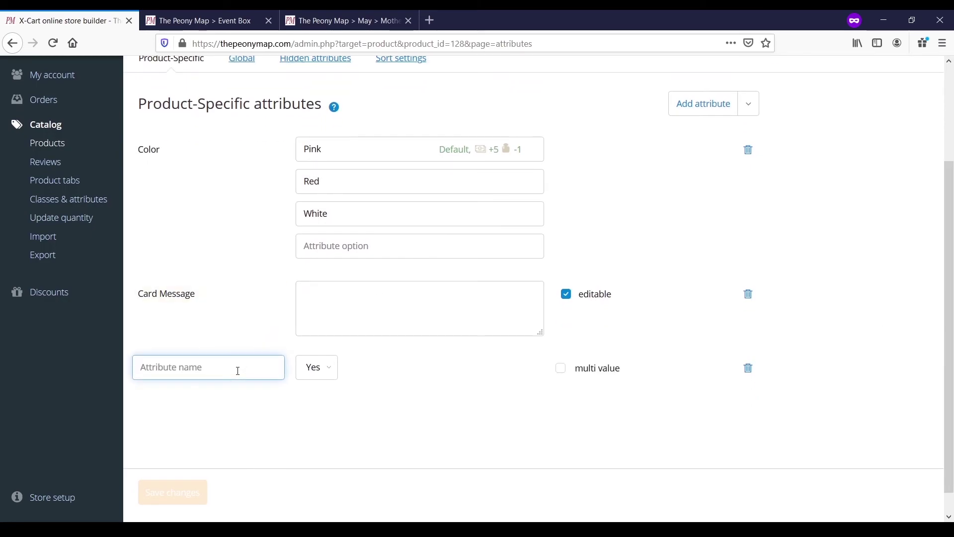
{"action": "type", "text": "May we substitute a diff"}
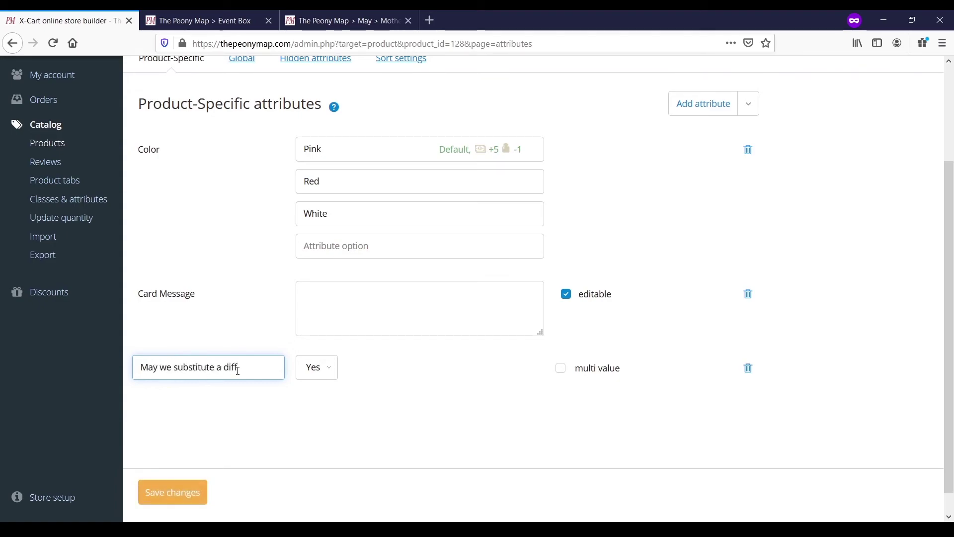
{"action": "type", "text": "iet"}
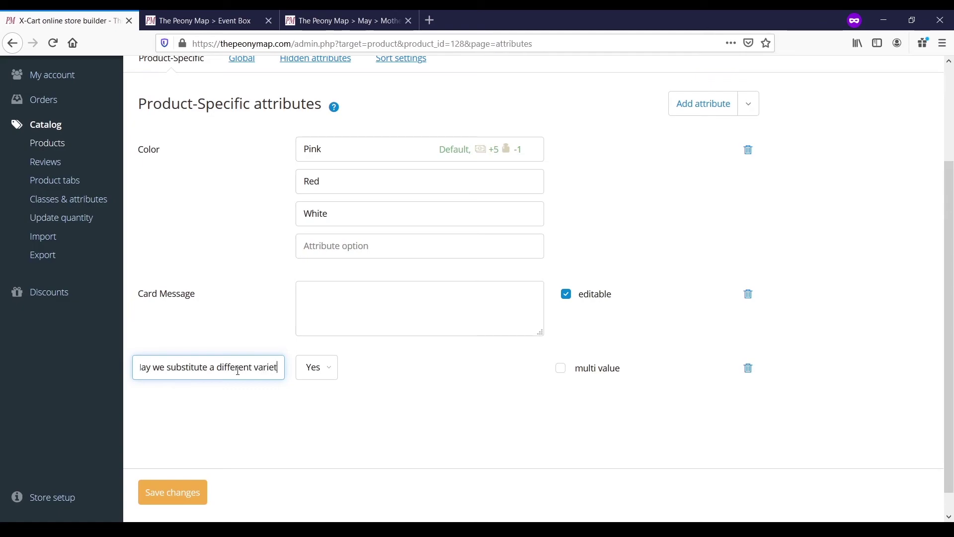
{"action": "type", "text": "y if needed?"}
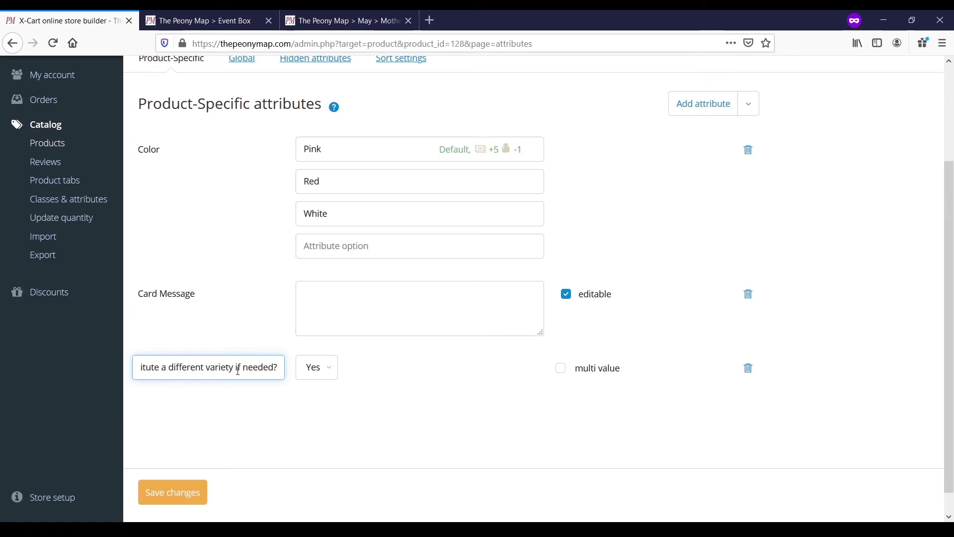
- Make the substitution attribute multi value, look at the modifiers available for its No option, and save the changes
{"action": "left_click", "coordinate": [561, 374]}
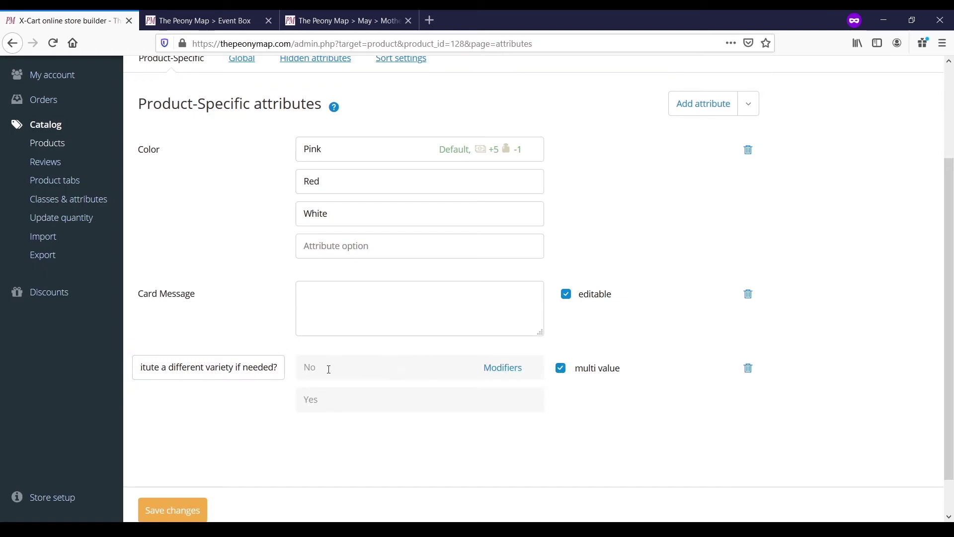
{"action": "left_click", "coordinate": [504, 368]}
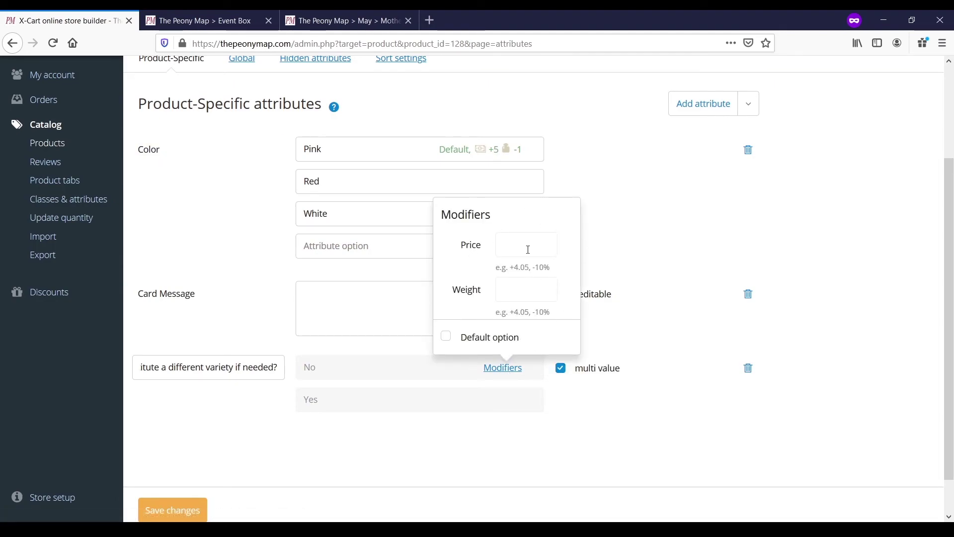
{"action": "left_click", "coordinate": [400, 368]}
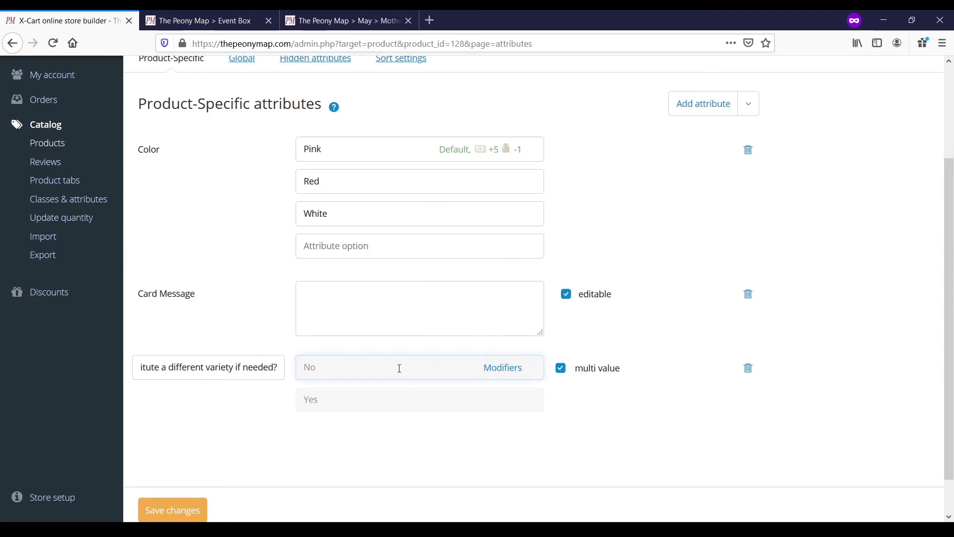
{"action": "left_click", "coordinate": [192, 515]}
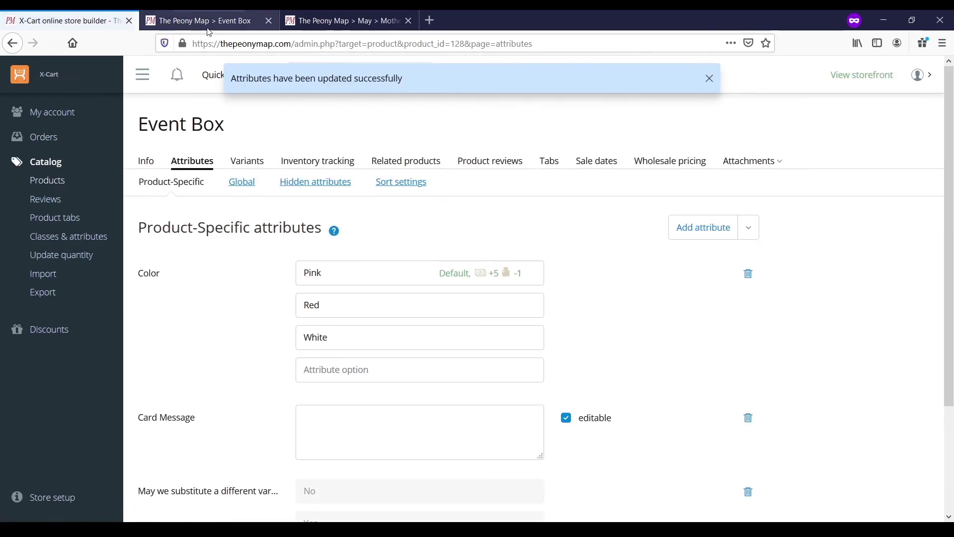
- Reload the Event Box storefront preview and test the variety substitution checkbox by ticking and unticking it
{"action": "left_click", "coordinate": [215, 23]}
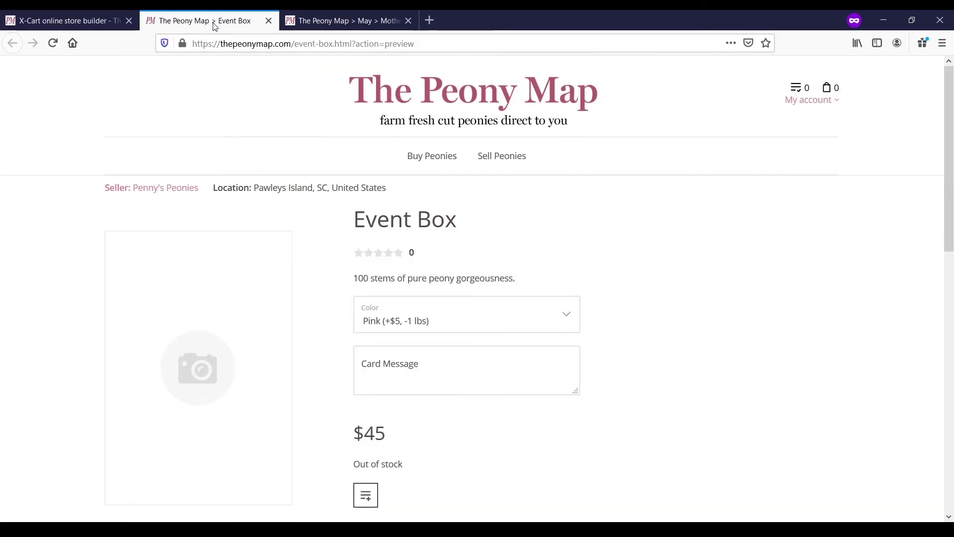
{"action": "left_click", "coordinate": [243, 43]}
{"action": "key", "text": "Return"}
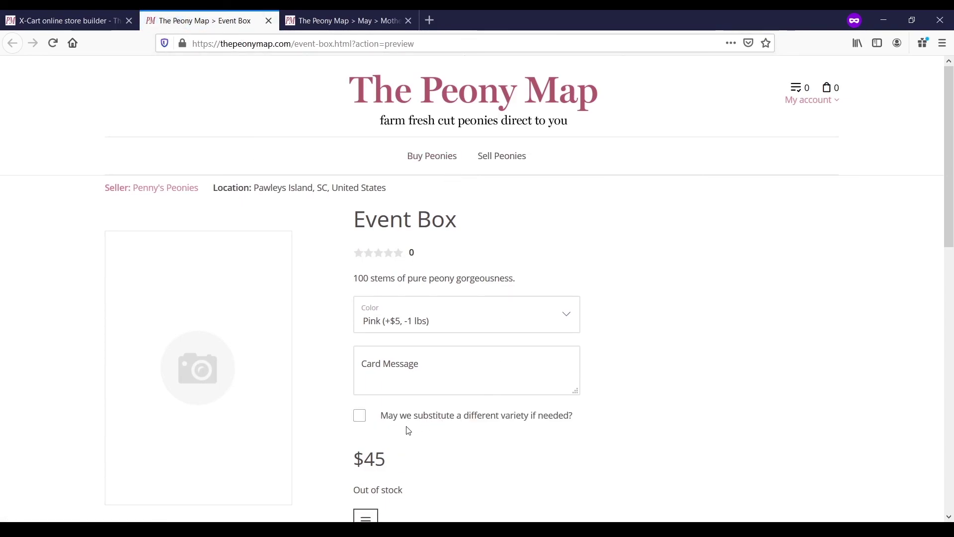
{"action": "left_click", "coordinate": [359, 417]}
{"action": "left_click", "coordinate": [360, 419]}
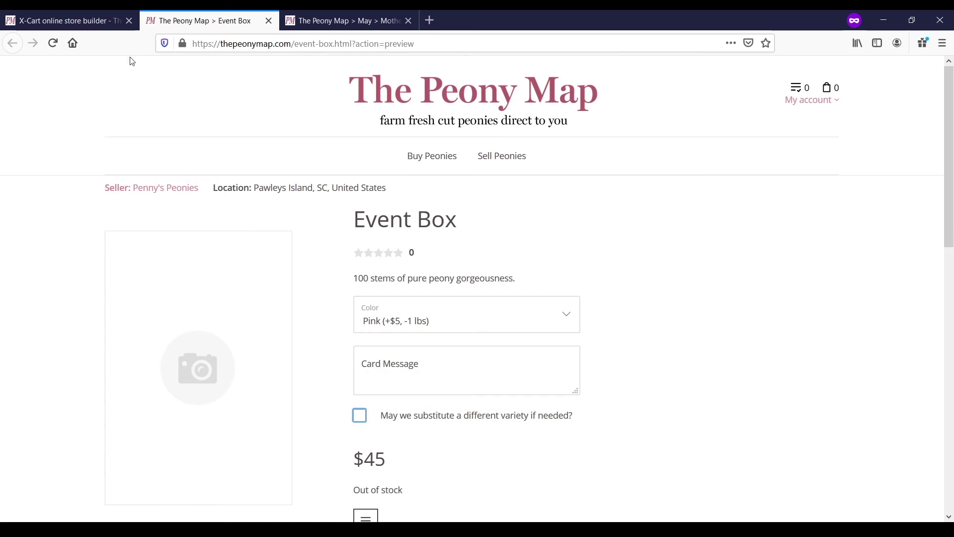
- Review the Event Box attributes in the admin and compare them with the Color, Foliage and Ribbon selectors on the Mother's Day bouquet storefront page
{"action": "left_click", "coordinate": [94, 20]}
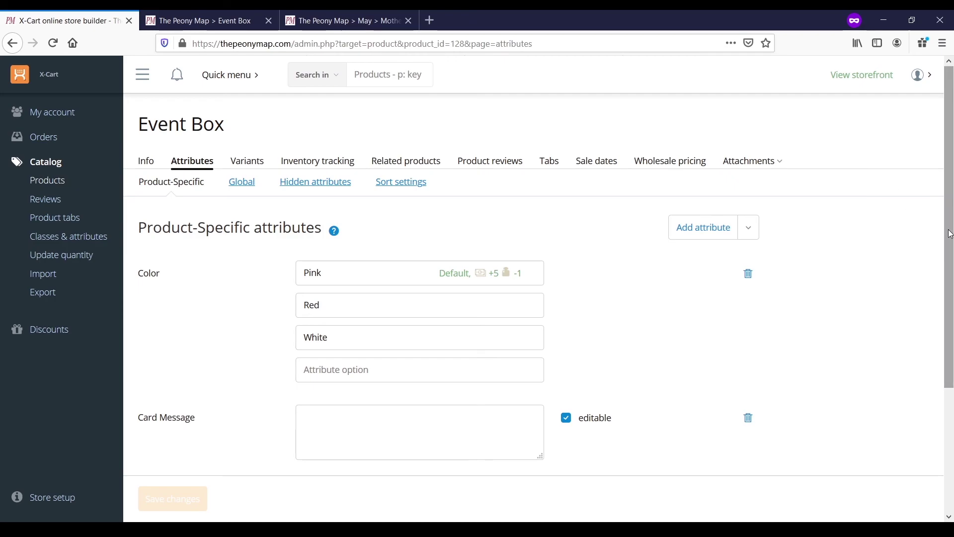
{"action": "mouse_move", "coordinate": [951, 234]}
{"action": "left_mouse_down"}
{"action": "mouse_move", "coordinate": [952, 363]}
{"action": "mouse_move", "coordinate": [949, 250]}
{"action": "left_mouse_up"}
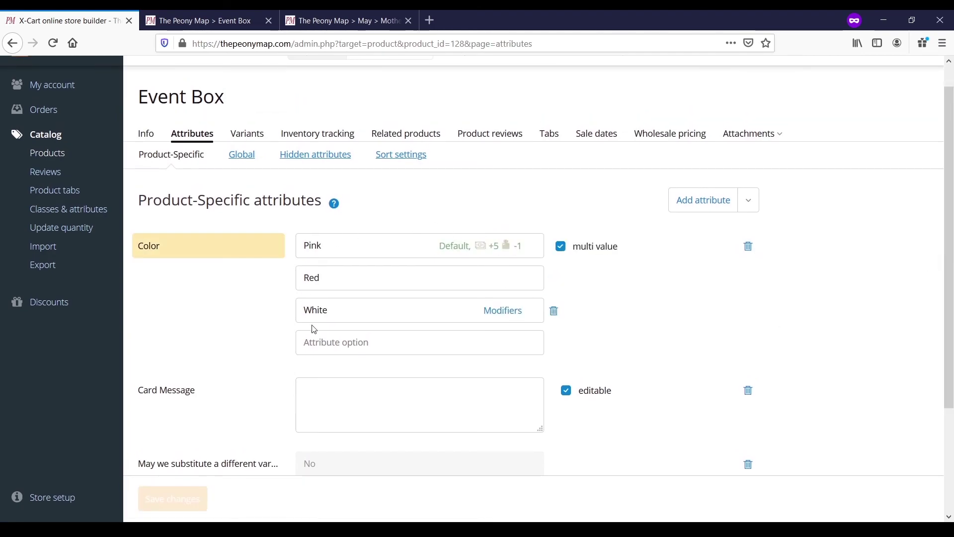
{"action": "left_click", "coordinate": [347, 22]}
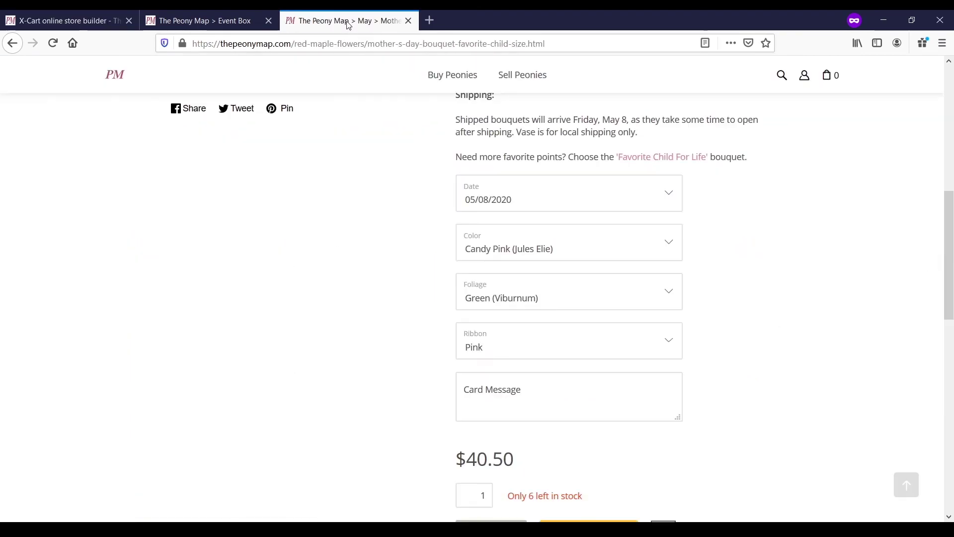
{"action": "left_click", "coordinate": [672, 243]}
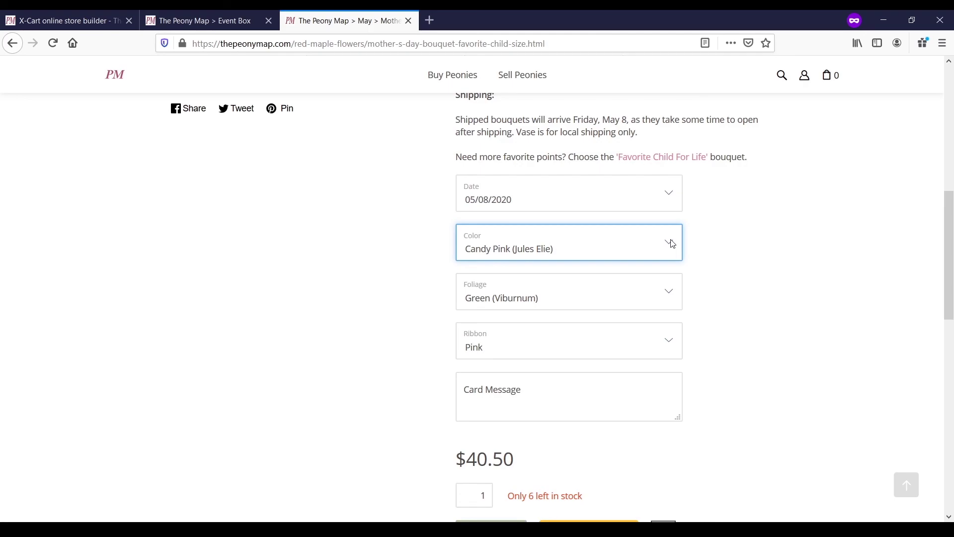
{"action": "left_click", "coordinate": [672, 292]}
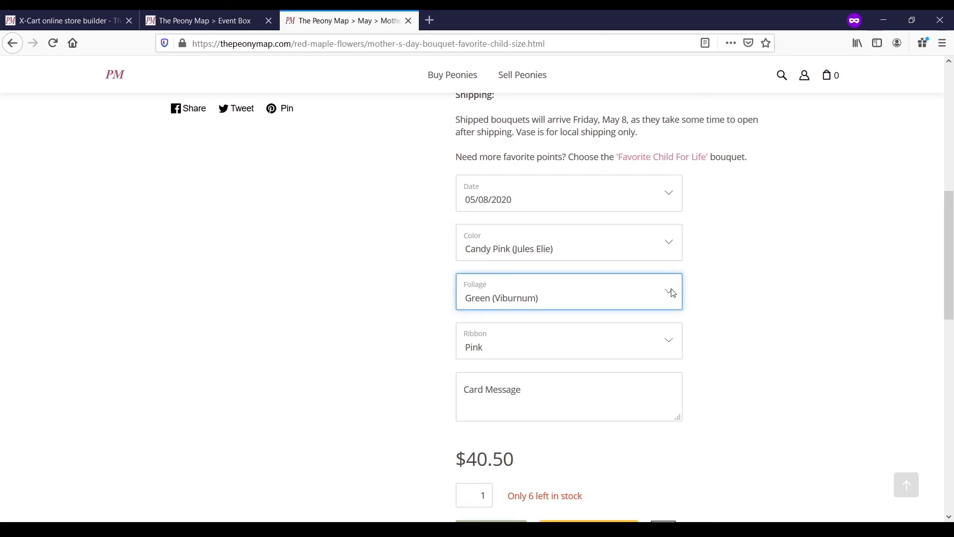
{"action": "left_click", "coordinate": [671, 347]}
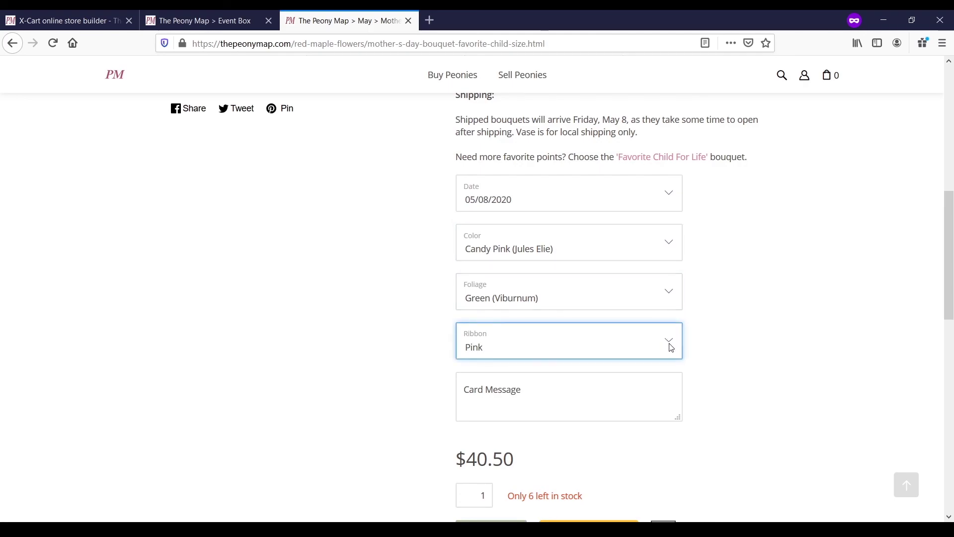